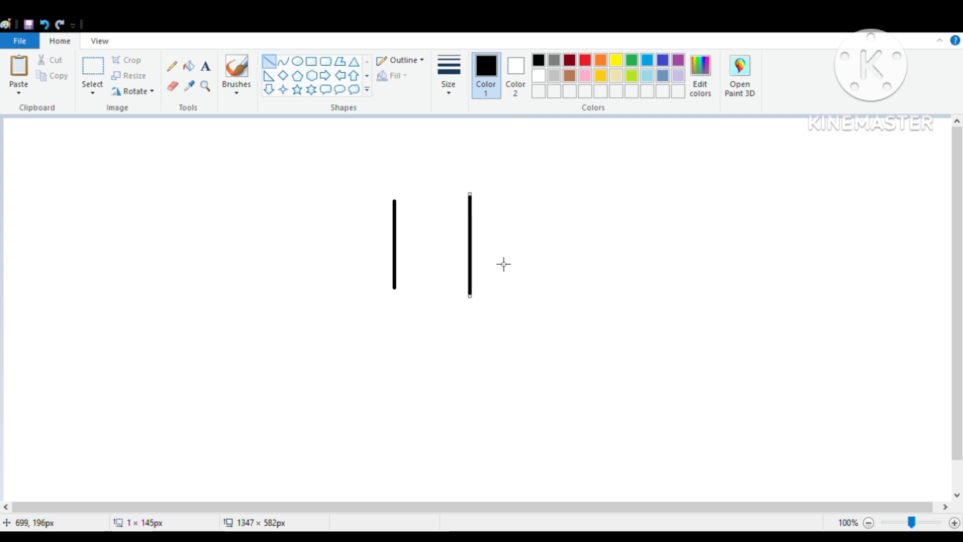
# - Draw an upward-hooking curve from the lower end of the right vertical line for the trunk's inner edge
pyautogui.click(99, 41)
pyautogui.click(19, 75)
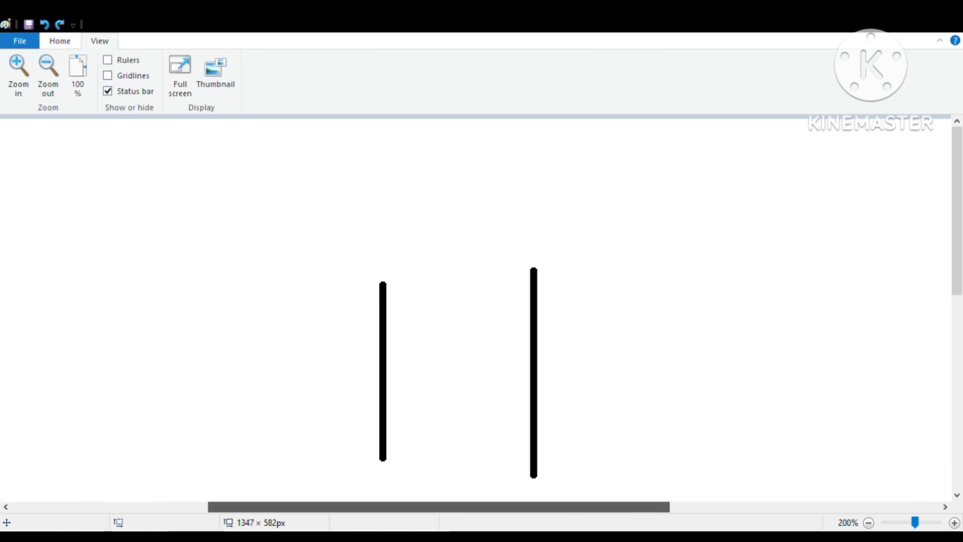
pyautogui.moveTo(959, 273); pyautogui.dragTo(959, 351)
pyautogui.moveTo(555, 300); pyautogui.dragTo(654, 329)
pyautogui.moveTo(593, 321)
pyautogui.mouseDown()
pyautogui.moveTo(547, 379)
pyautogui.moveTo(625, 401)
pyautogui.mouseUp()
# - Draw the trunk's larger outer curve from the left vertical line's lower end, with a bounding size of about 214 × 189 px
pyautogui.moveTo(404, 281)
pyautogui.mouseDown()
pyautogui.moveTo(494, 310)
pyautogui.moveTo(658, 329)
pyautogui.mouseUp()
pyautogui.moveTo(547, 366)
pyautogui.mouseDown()
pyautogui.moveTo(489, 366)
pyautogui.moveTo(417, 443)
pyautogui.moveTo(617, 459)
pyautogui.moveTo(615, 495)
pyautogui.moveTo(602, 506)
pyautogui.mouseUp()
pyautogui.moveTo(658, 390); pyautogui.dragTo(676, 416)
pyautogui.moveTo(671, 495); pyautogui.dragTo(683, 540)
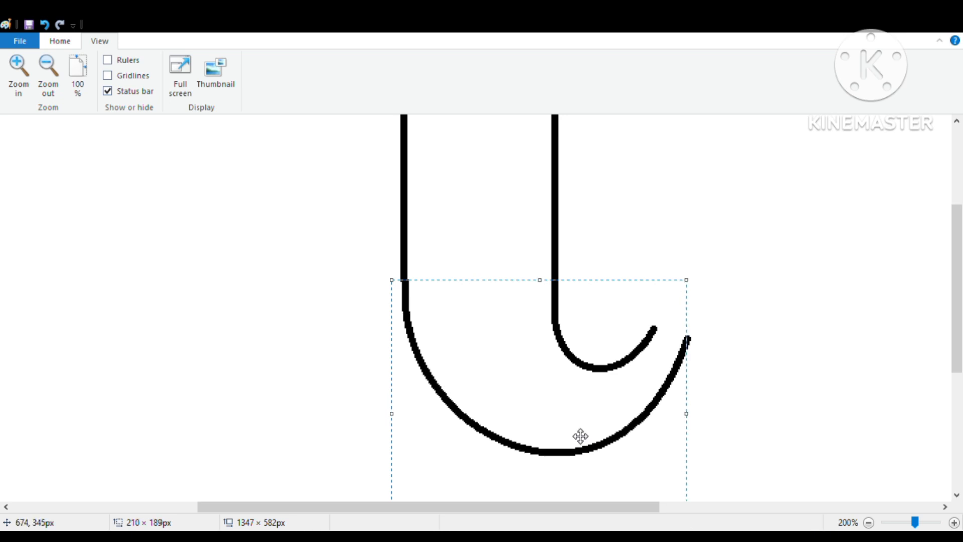
pyautogui.moveTo(580, 436); pyautogui.dragTo(579, 434)
pyautogui.moveTo(691, 419); pyautogui.dragTo(696, 419)
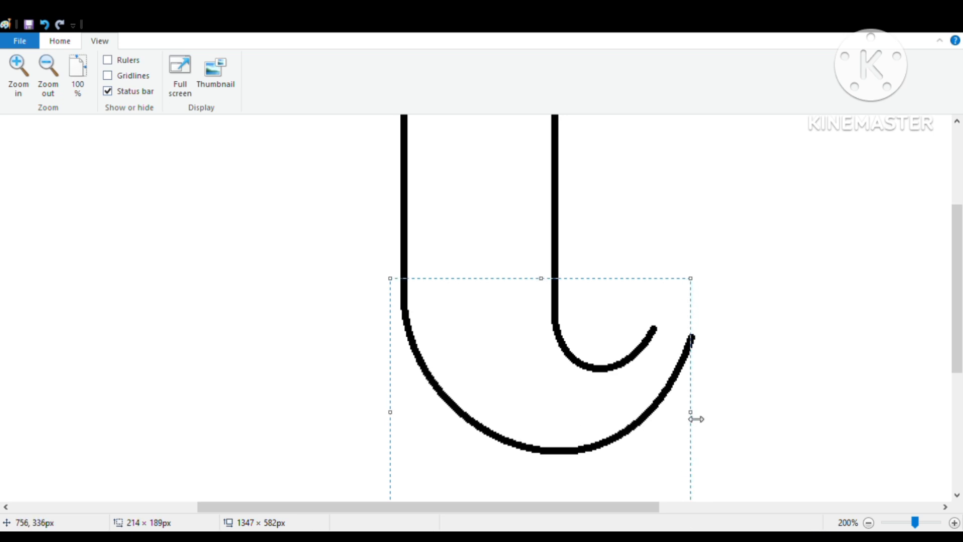
# - Close the trunk's tip and upper end with short lines, and erase the line end protruding above the upper edge
pyautogui.moveTo(661, 330)
pyautogui.mouseDown()
pyautogui.moveTo(691, 332)
pyautogui.moveTo(676, 342)
pyautogui.mouseUp()
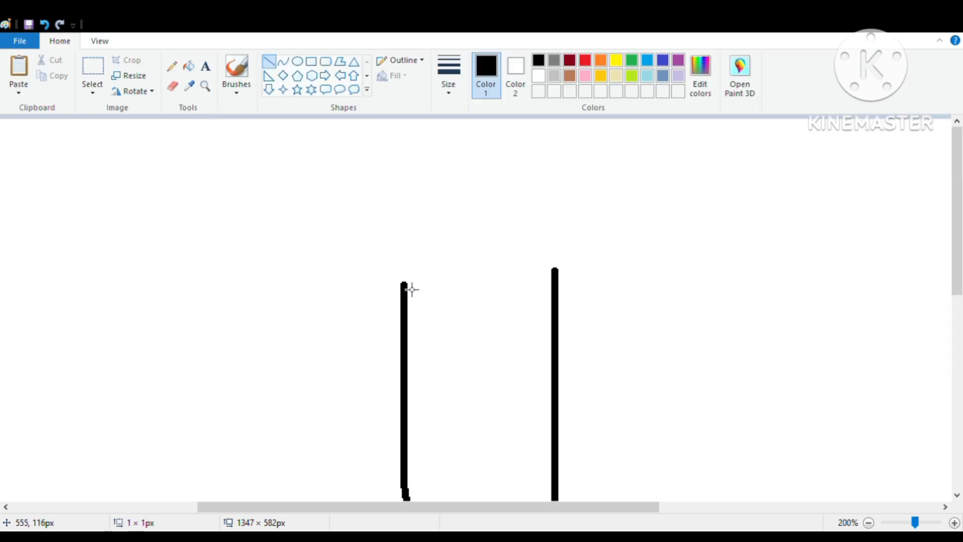
pyautogui.moveTo(409, 286)
pyautogui.mouseDown()
pyautogui.moveTo(570, 281)
pyautogui.moveTo(554, 285)
pyautogui.mouseUp()
pyautogui.click(172, 85)
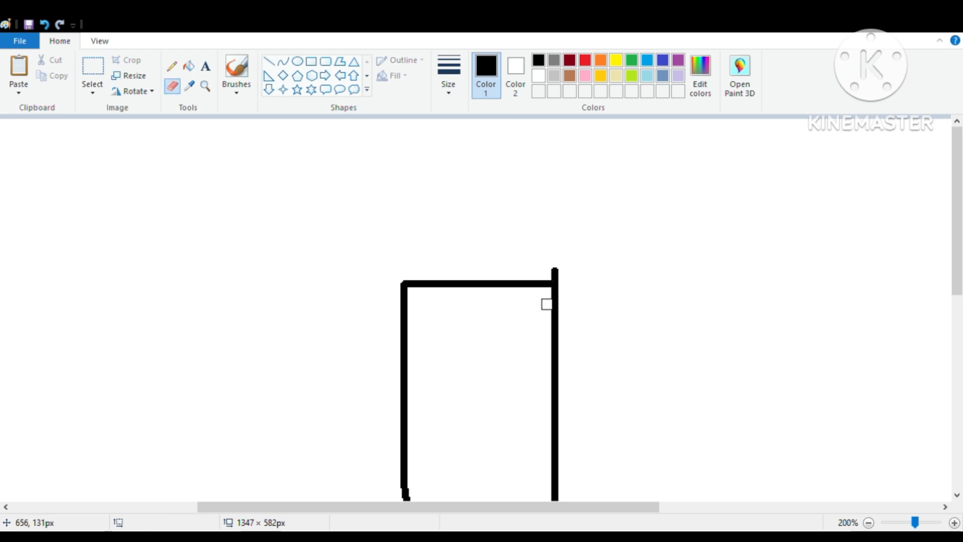
# - Draw two narrow upright rectangles across the trunk's upper edge and erase the edge line inside them
pyautogui.click(311, 61)
pyautogui.moveTo(432, 263)
pyautogui.mouseDown()
pyautogui.moveTo(456, 324)
pyautogui.moveTo(457, 376)
pyautogui.mouseUp()
pyautogui.scroll(-2, 458, 301)
pyautogui.moveTo(492, 164)
pyautogui.mouseDown()
pyautogui.moveTo(518, 238)
pyautogui.moveTo(513, 276)
pyautogui.mouseUp()
pyautogui.click(173, 86)
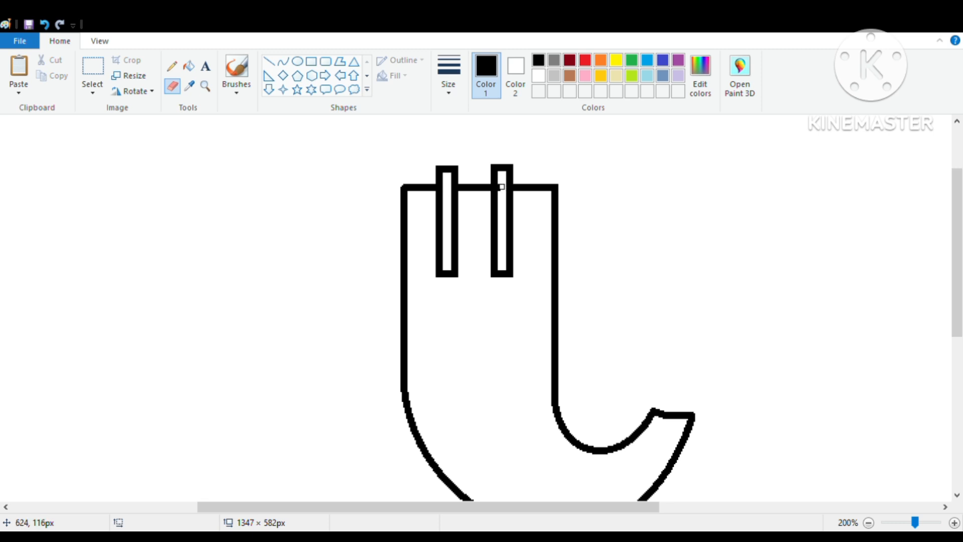
# - Join the rectangles into a U-shaped forehead mark with two nested curves, and erase the rectangles' lower edges inside it
pyautogui.click(283, 61)
pyautogui.moveTo(437, 275)
pyautogui.mouseDown()
pyautogui.moveTo(527, 280)
pyautogui.moveTo(513, 276)
pyautogui.moveTo(440, 324)
pyautogui.moveTo(498, 327)
pyautogui.moveTo(515, 359)
pyautogui.mouseUp()
pyautogui.moveTo(436, 314); pyautogui.dragTo(438, 314)
pyautogui.moveTo(519, 313); pyautogui.dragTo(517, 315)
pyautogui.moveTo(442, 274); pyautogui.dragTo(477, 325)
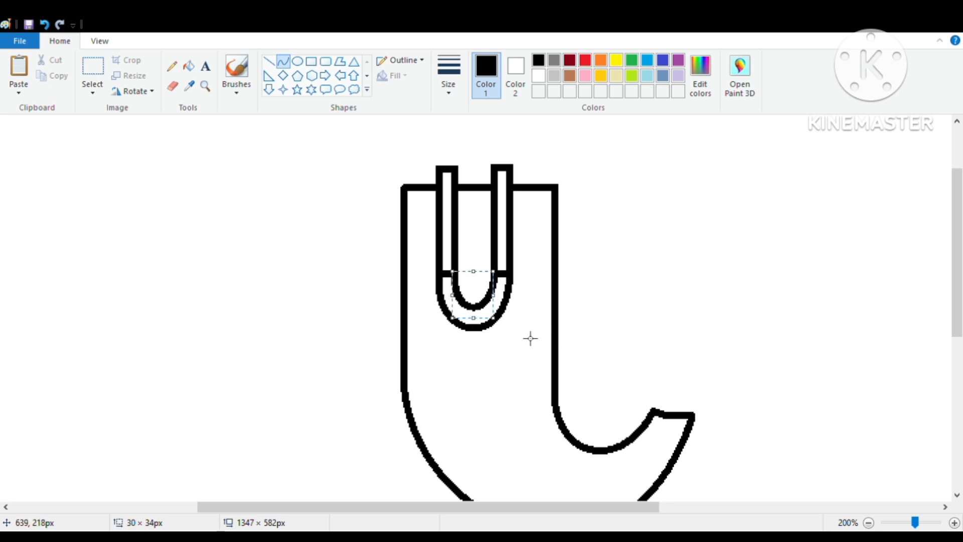
pyautogui.click(172, 86)
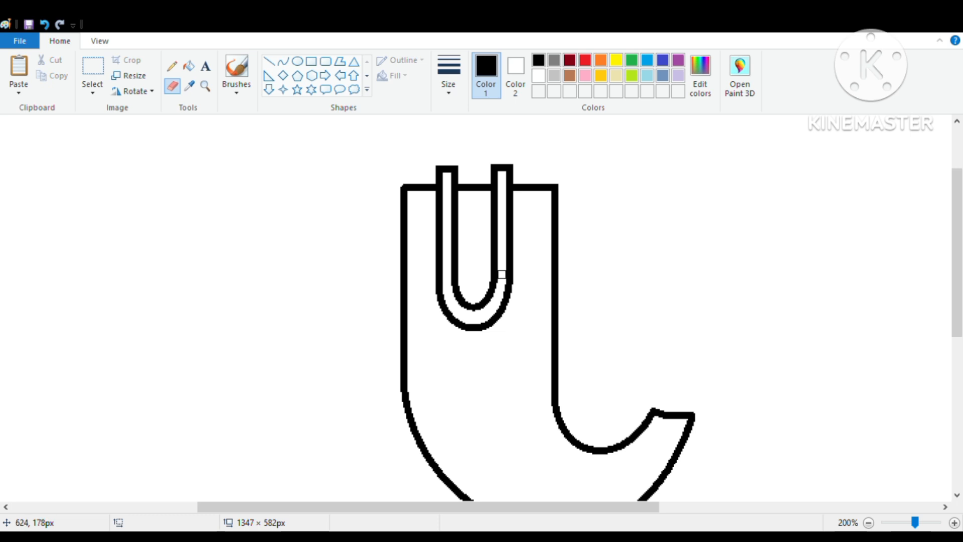
# - Select the whole trunk drawing and move it down and to the right on the canvas
pyautogui.click(99, 40)
pyautogui.click(48, 73)
pyautogui.click(60, 40)
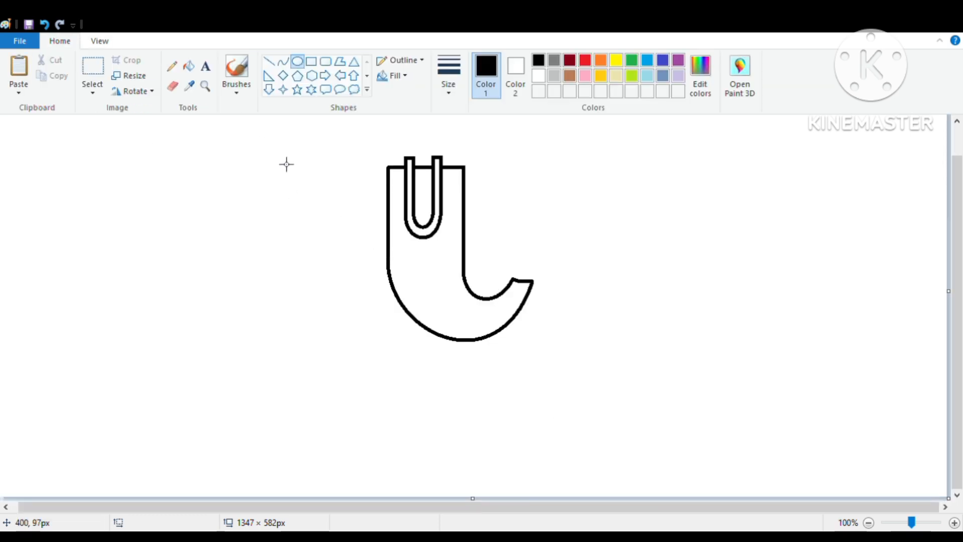
pyautogui.hotkey('ctrl', 'a')
pyautogui.moveTo(580, 309); pyautogui.dragTo(649, 460)
pyautogui.moveTo(463, 301)
pyautogui.mouseDown()
pyautogui.moveTo(473, 364)
pyautogui.moveTo(507, 335)
pyautogui.mouseUp()
# - Draw a large circle outline and move it to the empty area left of the trunk
pyautogui.click(298, 62)
pyautogui.moveTo(487, 246); pyautogui.dragTo(400, 156)
pyautogui.moveTo(441, 222)
pyautogui.mouseDown()
pyautogui.moveTo(458, 221)
pyautogui.moveTo(295, 218)
pyautogui.mouseUp()
# - Place the large circle above the trunk's upper edge and draw a circle of about 52 × 52 px inside it
pyautogui.click(92, 71)
pyautogui.moveTo(318, 276)
pyautogui.mouseDown()
pyautogui.moveTo(252, 236)
pyautogui.moveTo(234, 243)
pyautogui.mouseUp()
pyautogui.click(55, 61)
pyautogui.moveTo(359, 295); pyautogui.dragTo(197, 146)
pyautogui.moveTo(278, 229)
pyautogui.mouseDown()
pyautogui.moveTo(458, 221)
pyautogui.moveTo(465, 205)
pyautogui.moveTo(442, 181)
pyautogui.mouseUp()
pyautogui.click(622, 294)
pyautogui.click(297, 62)
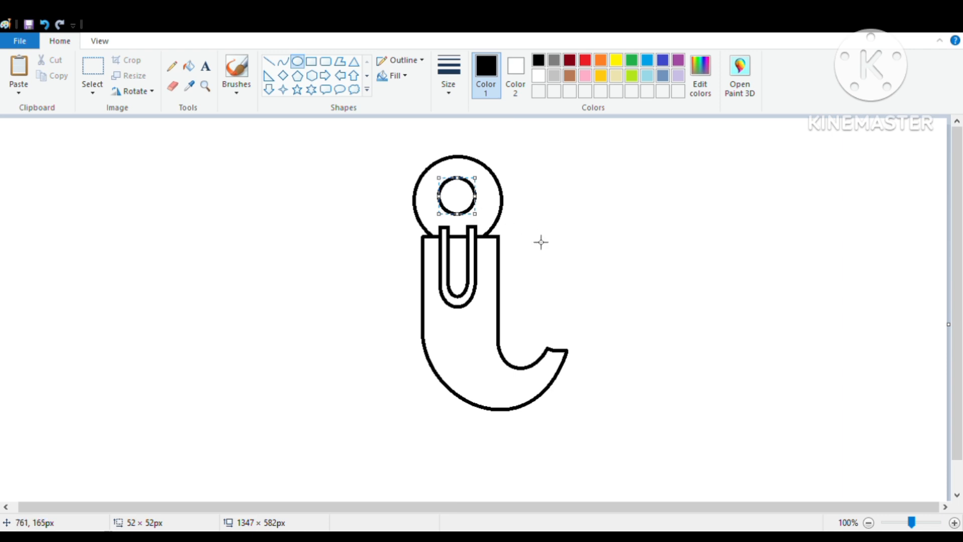
# - Draw a rounded ear curve left of the trunk and move it against the trunk's left side
pyautogui.click(283, 61)
pyautogui.moveTo(421, 273)
pyautogui.mouseDown()
pyautogui.moveTo(421, 316)
pyautogui.moveTo(292, 133)
pyautogui.mouseUp()
pyautogui.moveTo(318, 283)
pyautogui.mouseDown()
pyautogui.moveTo(237, 341)
pyautogui.moveTo(218, 408)
pyautogui.moveTo(218, 389)
pyautogui.moveTo(204, 383)
pyautogui.mouseUp()
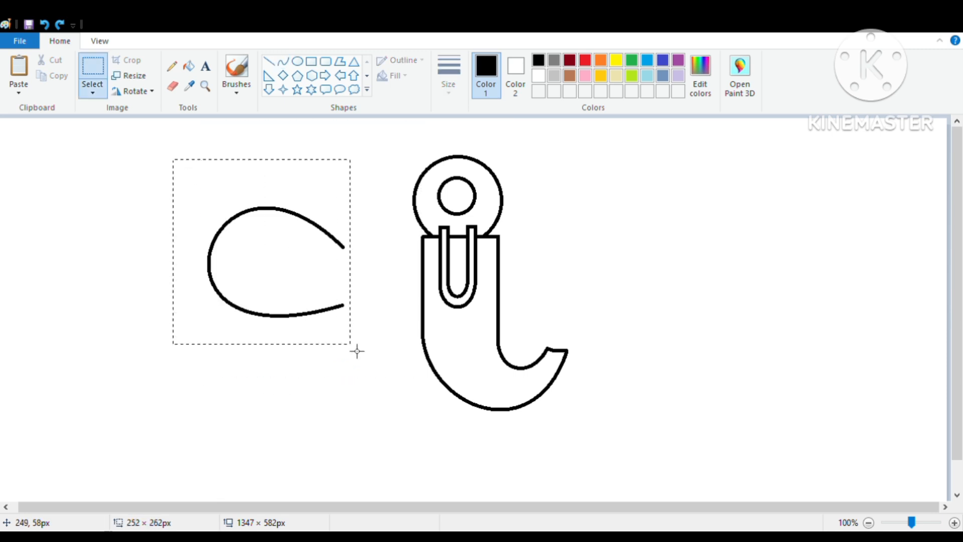
pyautogui.moveTo(357, 351); pyautogui.dragTo(363, 360)
pyautogui.moveTo(267, 252); pyautogui.dragTo(341, 257)
# - Paste a copy of the ear, flip it horizontally and place it against the trunk's right side
pyautogui.click(18, 68)
pyautogui.click(133, 92)
pyautogui.click(151, 166)
pyautogui.moveTo(95, 226); pyautogui.dragTo(592, 275)
# - Draw a small straight-edged tusk on each side of the trunk below the ears
pyautogui.click(99, 41)
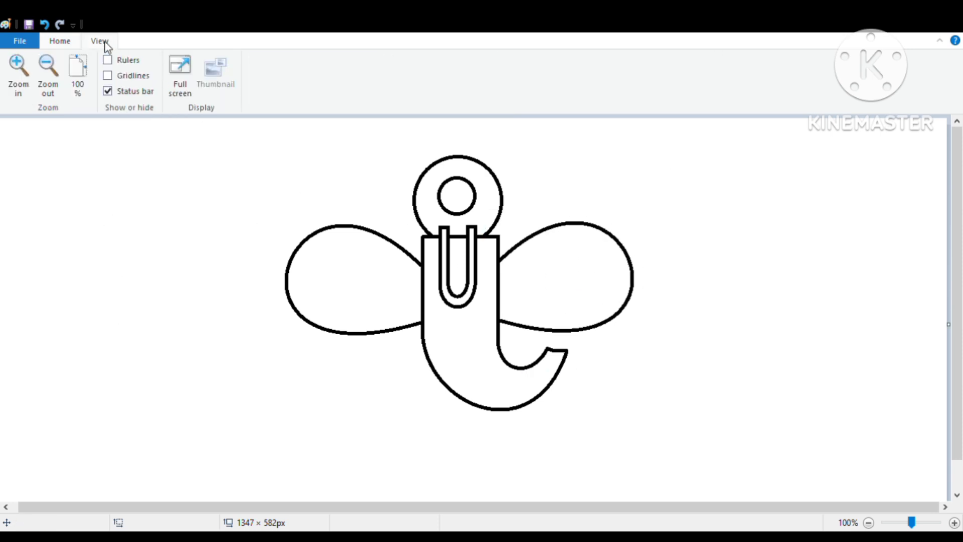
pyautogui.click(49, 70)
pyautogui.click(10, 86)
pyautogui.click(10, 85)
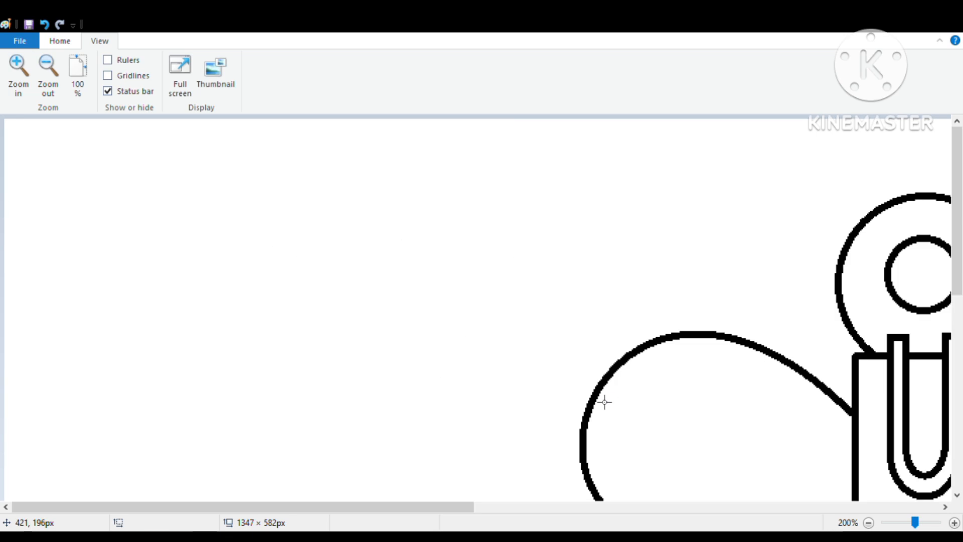
pyautogui.hscroll(5, 647, 462)
pyautogui.moveTo(689, 528); pyautogui.dragTo(698, 527)
pyautogui.moveTo(960, 244); pyautogui.dragTo(959, 365)
pyautogui.click(59, 41)
pyautogui.click(269, 61)
pyautogui.moveTo(365, 280)
pyautogui.mouseDown()
pyautogui.moveTo(331, 315)
pyautogui.moveTo(364, 330)
pyautogui.mouseUp()
pyautogui.moveTo(522, 257)
pyautogui.mouseDown()
pyautogui.moveTo(582, 288)
pyautogui.moveTo(571, 280)
pyautogui.mouseUp()
pyautogui.moveTo(522, 290); pyautogui.dragTo(563, 298)
# - Draw a curve bulging left below the left ear for the hand's left outline
pyautogui.moveTo(480, 507); pyautogui.dragTo(413, 507)
pyautogui.click(284, 61)
pyautogui.moveTo(317, 225); pyautogui.dragTo(405, 423)
pyautogui.moveTo(341, 321)
pyautogui.mouseDown()
pyautogui.moveTo(308, 300)
pyautogui.moveTo(219, 308)
pyautogui.mouseUp()
pyautogui.moveTo(363, 446)
pyautogui.mouseDown()
pyautogui.moveTo(300, 464)
pyautogui.moveTo(293, 497)
pyautogui.mouseUp()
# - Draw the hand's right outline with a bounding size of about 162 × 140 px, and erase the ear line inside the hand
pyautogui.moveTo(321, 223)
pyautogui.mouseDown()
pyautogui.moveTo(424, 415)
pyautogui.moveTo(409, 424)
pyautogui.mouseUp()
pyautogui.moveTo(390, 332); pyautogui.dragTo(389, 235)
pyautogui.moveTo(459, 407); pyautogui.dragTo(552, 354)
pyautogui.moveTo(321, 422); pyautogui.dragTo(300, 431)
pyautogui.moveTo(307, 217); pyautogui.dragTo(314, 224)
pyautogui.moveTo(430, 435); pyautogui.dragTo(427, 430)
pyautogui.moveTo(315, 221); pyautogui.dragTo(317, 223)
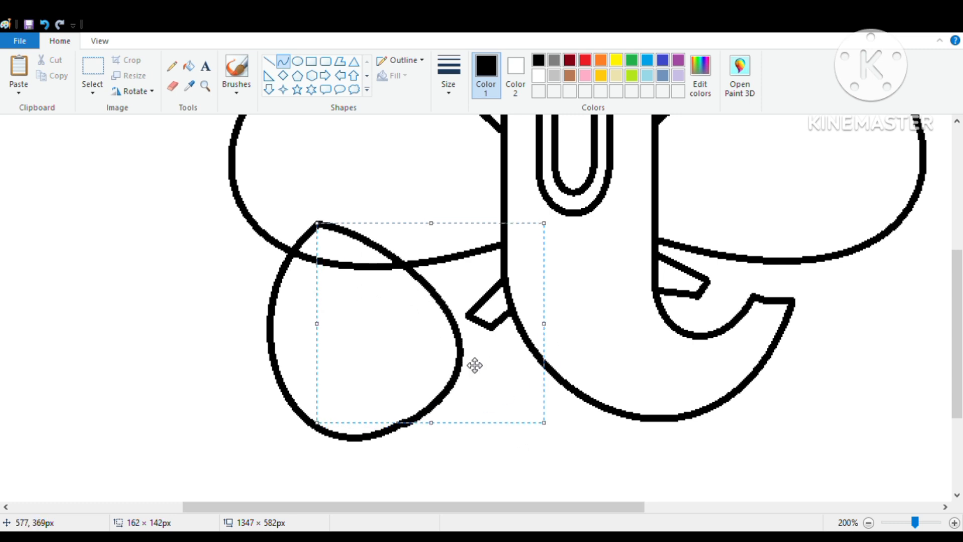
pyautogui.moveTo(431, 422)
pyautogui.mouseDown()
pyautogui.moveTo(428, 435)
pyautogui.moveTo(422, 428)
pyautogui.mouseUp()
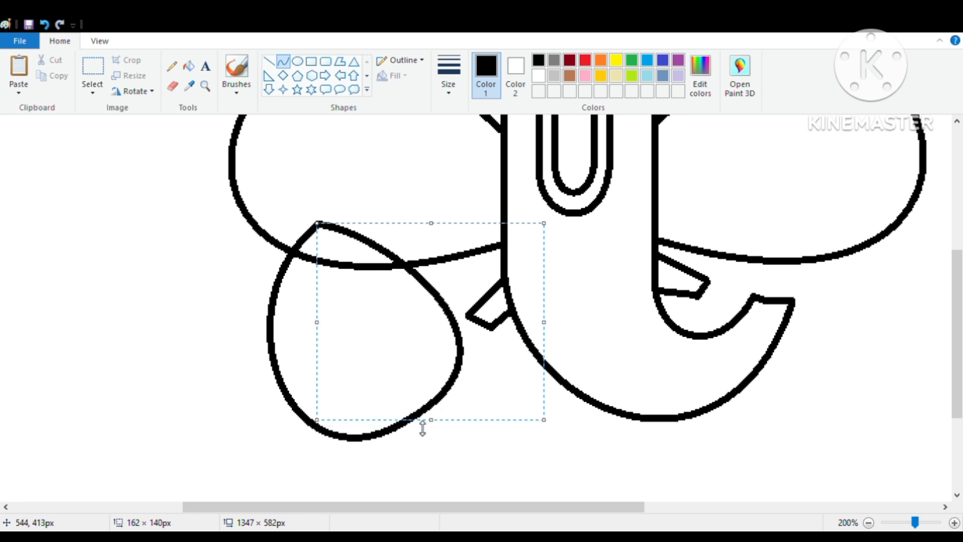
pyautogui.click(487, 442)
pyautogui.click(173, 86)
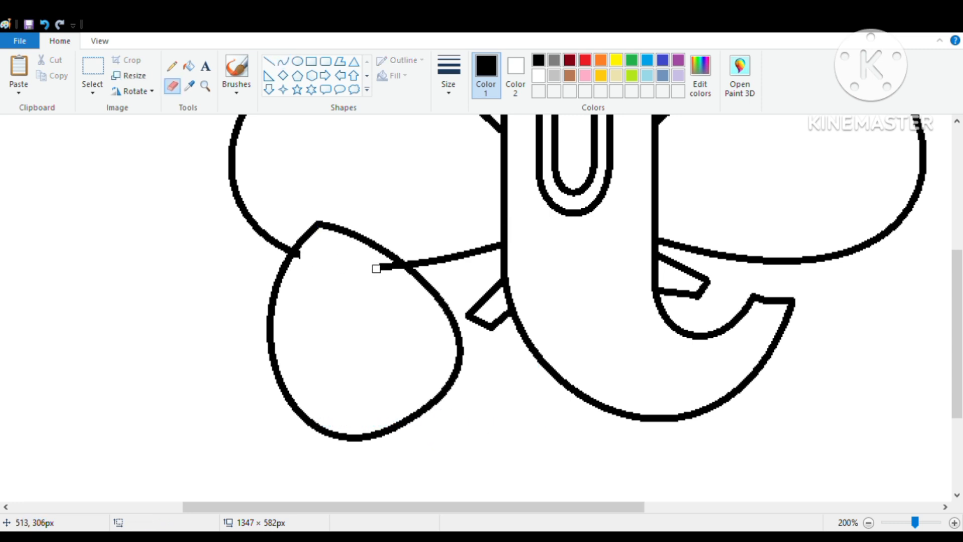
# - Draw a small pointed thumb shape from two curves inside the hand's lower right edge
pyautogui.click(283, 61)
pyautogui.moveTo(416, 344)
pyautogui.mouseDown()
pyautogui.moveTo(404, 402)
pyautogui.moveTo(417, 422)
pyautogui.mouseUp()
pyautogui.moveTo(410, 386); pyautogui.dragTo(394, 417)
pyautogui.click(452, 391)
pyautogui.moveTo(423, 348); pyautogui.dragTo(460, 384)
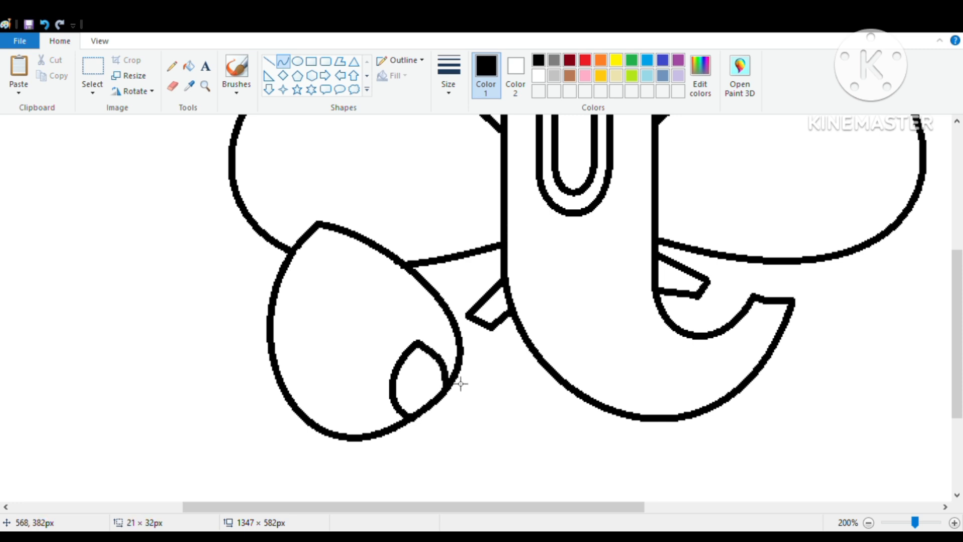
pyautogui.click(458, 386)
pyautogui.click(484, 390)
# - Draw four slanted finger lines inside the hand, running down from its upper edge
pyautogui.moveTo(284, 296); pyautogui.dragTo(316, 382)
pyautogui.click(306, 334)
pyautogui.moveTo(295, 270); pyautogui.dragTo(336, 363)
pyautogui.click(332, 325)
pyautogui.moveTo(353, 239); pyautogui.dragTo(389, 327)
pyautogui.click(380, 301)
pyautogui.moveTo(388, 257); pyautogui.dragTo(417, 319)
# - Draw the belly's left curve from the hand down to the lower middle, with a bounding size of about 236 × 230 px
pyautogui.scroll(-3, 584, 386)
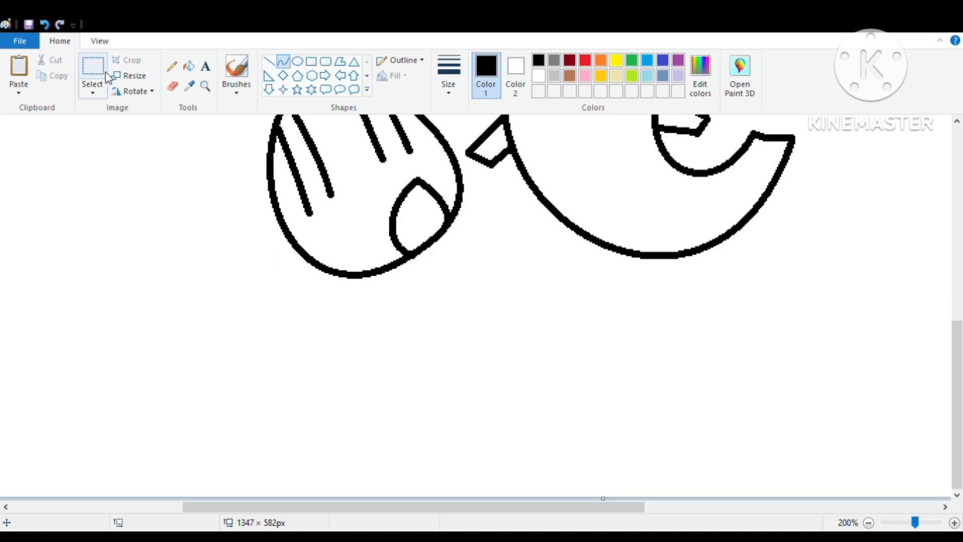
pyautogui.click(100, 41)
pyautogui.click(59, 73)
pyautogui.click(60, 41)
pyautogui.moveTo(337, 386)
pyautogui.mouseDown()
pyautogui.moveTo(456, 464)
pyautogui.moveTo(467, 475)
pyautogui.moveTo(450, 489)
pyautogui.mouseUp()
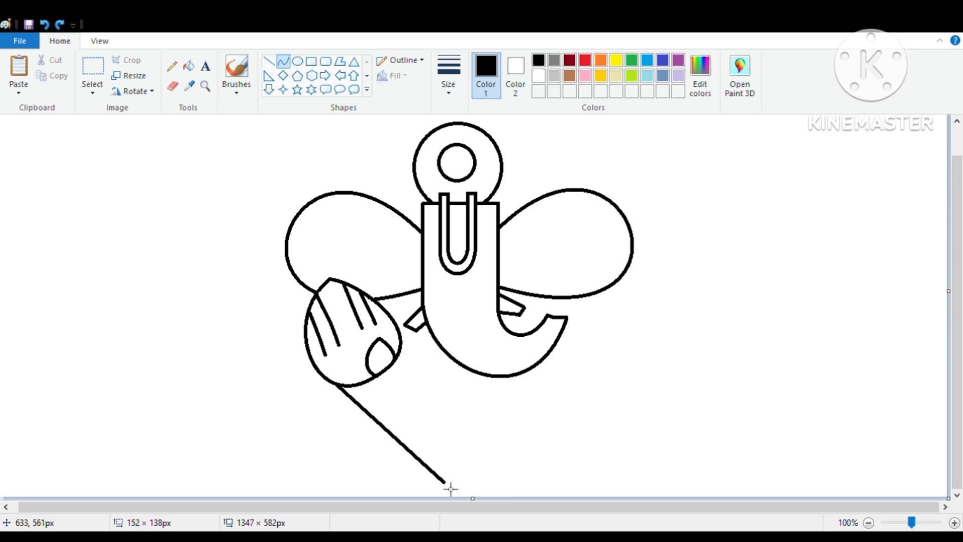
pyautogui.moveTo(347, 439); pyautogui.dragTo(281, 424)
pyautogui.moveTo(406, 482); pyautogui.dragTo(356, 526)
pyautogui.moveTo(280, 463); pyautogui.dragTo(291, 458)
pyautogui.moveTo(408, 435); pyautogui.dragTo(403, 422)
pyautogui.moveTo(358, 373); pyautogui.dragTo(394, 347)
pyautogui.moveTo(382, 405); pyautogui.dragTo(386, 419)
pyautogui.moveTo(446, 444); pyautogui.dragTo(453, 447)
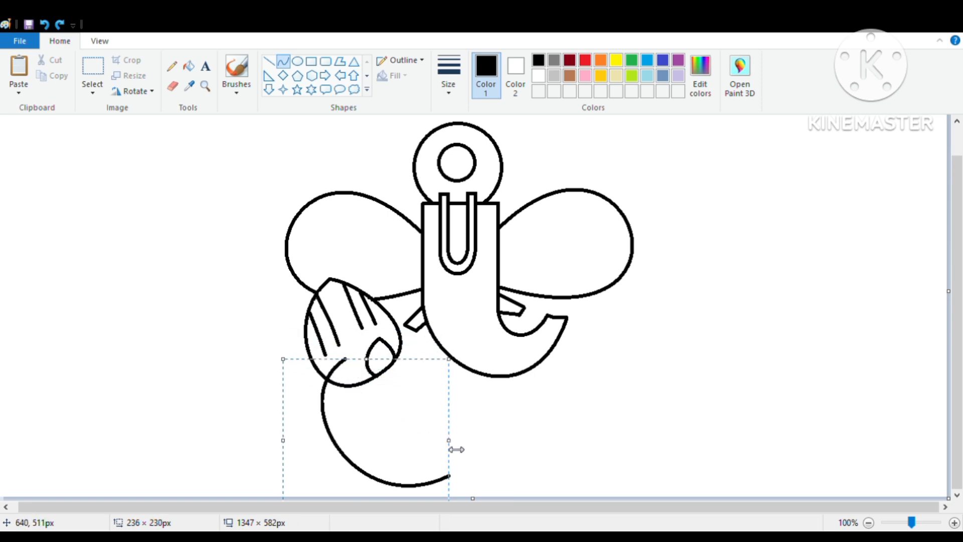
# - Erase the belly curve inside the hand and draw the belly's right curve up to the right ear, about 268 × 264 px
pyautogui.click(172, 86)
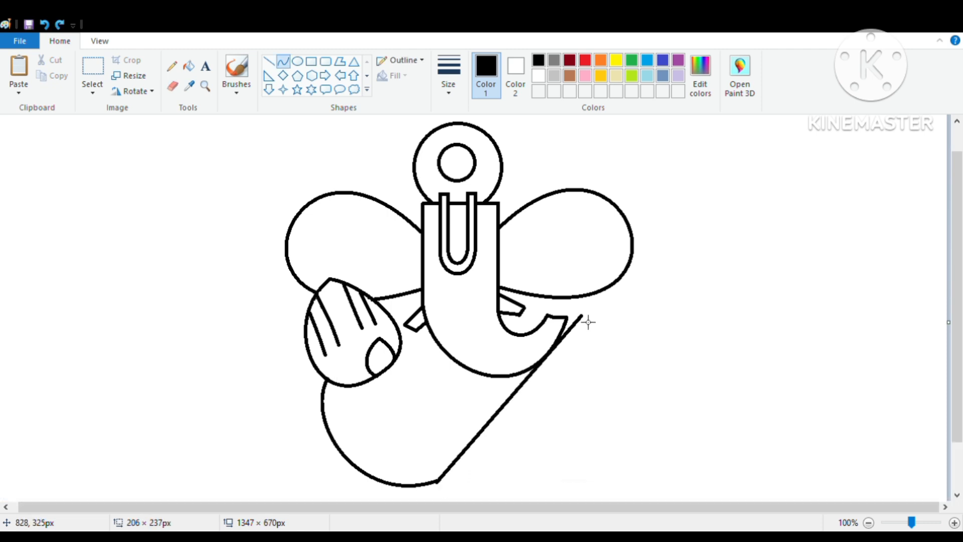
pyautogui.moveTo(587, 318)
pyautogui.mouseDown()
pyautogui.moveTo(587, 306)
pyautogui.moveTo(536, 493)
pyautogui.moveTo(633, 411)
pyautogui.mouseUp()
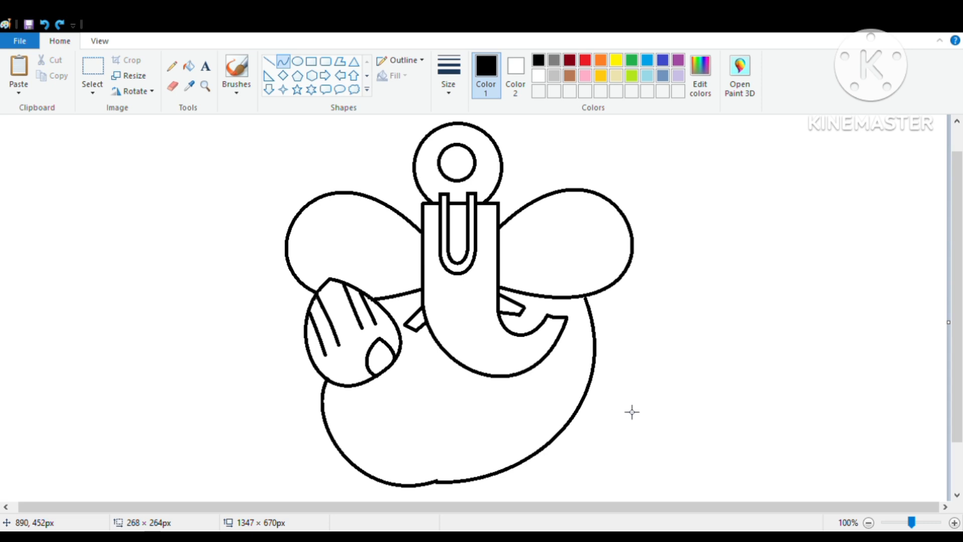
pyautogui.moveTo(443, 491); pyautogui.dragTo(424, 492)
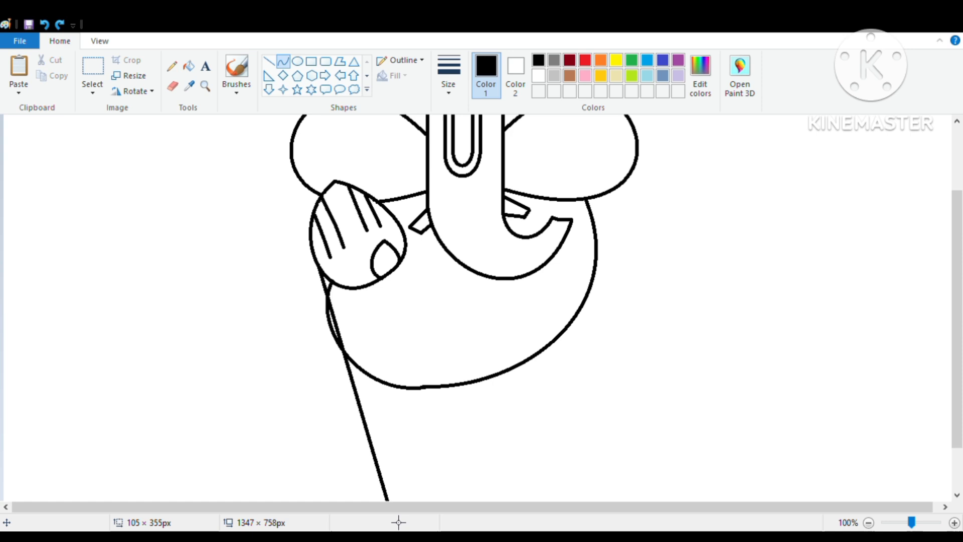
# - Draw a large curve for the left leg from the hand's lower edge, with a bounding size of about 310 × 354 px
pyautogui.scroll(-2, 229, 215)
pyautogui.moveTo(281, 281)
pyautogui.mouseDown()
pyautogui.moveTo(228, 215)
pyautogui.moveTo(196, 246)
pyautogui.moveTo(230, 411)
pyautogui.moveTo(181, 452)
pyautogui.mouseUp()
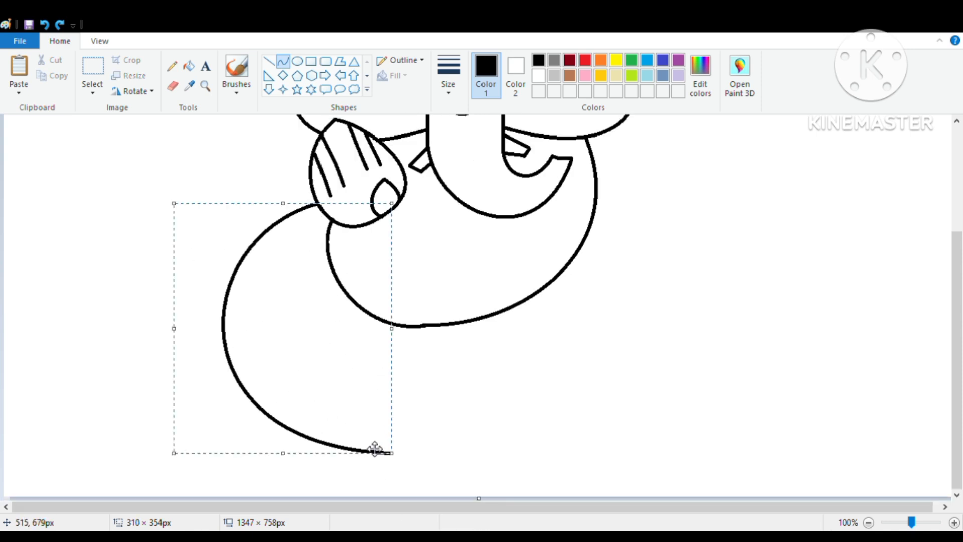
pyautogui.scroll(1, 420, 391)
pyautogui.moveTo(266, 406); pyautogui.dragTo(268, 412)
# - Draw a slanted band with a middle line from the belly's lower edge to the left leg, and erase overlapping line ends
pyautogui.scroll(-1, 401, 371)
pyautogui.click(269, 61)
pyautogui.moveTo(393, 466); pyautogui.dragTo(439, 325)
pyautogui.moveTo(426, 326)
pyautogui.mouseDown()
pyautogui.moveTo(397, 408)
pyautogui.moveTo(372, 446)
pyautogui.moveTo(379, 469)
pyautogui.mouseUp()
pyautogui.hotkey('ctrl', 'z')
pyautogui.click(172, 86)
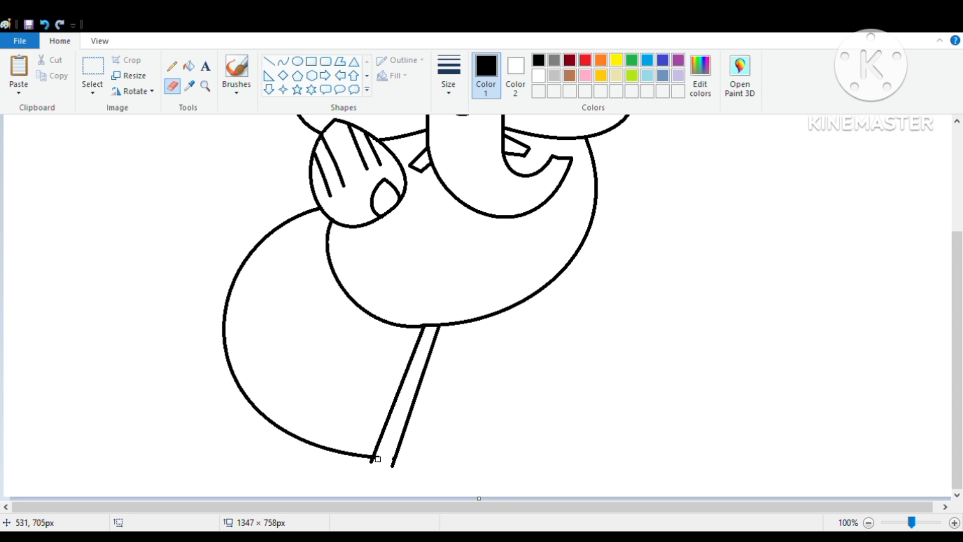
pyautogui.moveTo(380, 460); pyautogui.dragTo(380, 457)
pyautogui.click(269, 61)
pyautogui.moveTo(372, 463)
pyautogui.mouseDown()
pyautogui.moveTo(385, 473)
pyautogui.moveTo(424, 400)
pyautogui.moveTo(434, 329)
pyautogui.mouseUp()
# - Draw the right leg's large curve from the belly's right side to the lower middle, and trim its lower end
pyautogui.click(283, 60)
pyautogui.moveTo(593, 215); pyautogui.dragTo(451, 458)
pyautogui.moveTo(565, 293); pyautogui.dragTo(748, 221)
pyautogui.moveTo(643, 358); pyautogui.dragTo(818, 403)
pyautogui.moveTo(456, 458); pyautogui.dragTo(494, 444)
pyautogui.moveTo(766, 309); pyautogui.dragTo(744, 305)
pyautogui.moveTo(633, 443); pyautogui.dragTo(692, 452)
pyautogui.click(855, 377)
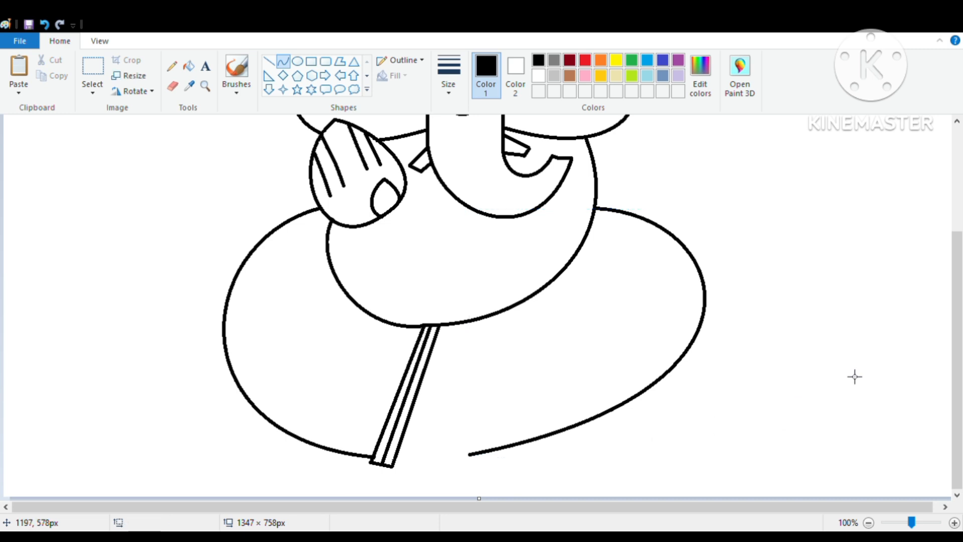
pyautogui.click(172, 86)
pyautogui.moveTo(470, 454); pyautogui.dragTo(484, 458)
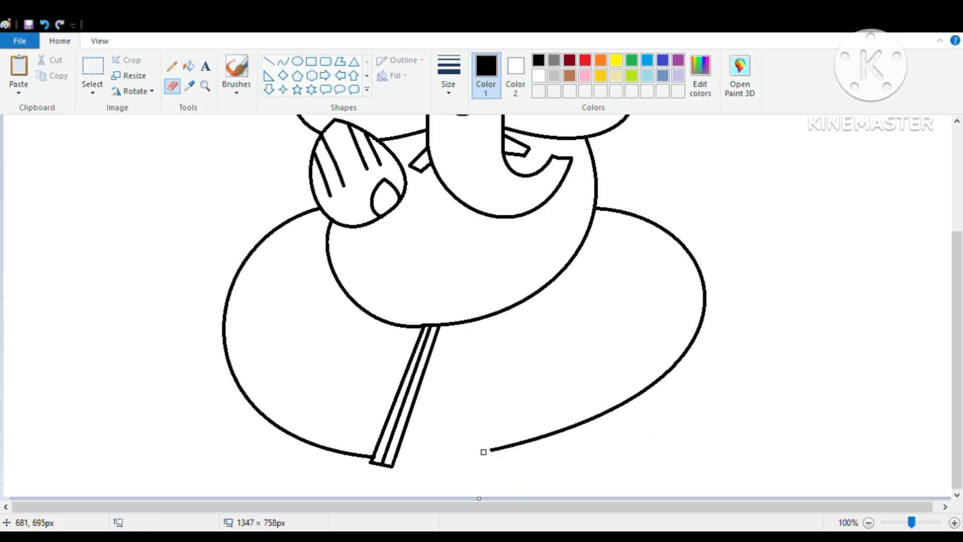
# - Draw a slanted band with a middle line from the belly to the right leg's end, and erase the overlapping leg line
pyautogui.click(269, 61)
pyautogui.moveTo(467, 324)
pyautogui.mouseDown()
pyautogui.moveTo(523, 459)
pyautogui.moveTo(544, 448)
pyautogui.mouseUp()
pyautogui.moveTo(525, 460)
pyautogui.mouseDown()
pyautogui.moveTo(542, 460)
pyautogui.moveTo(545, 448)
pyautogui.mouseUp()
pyautogui.click(172, 86)
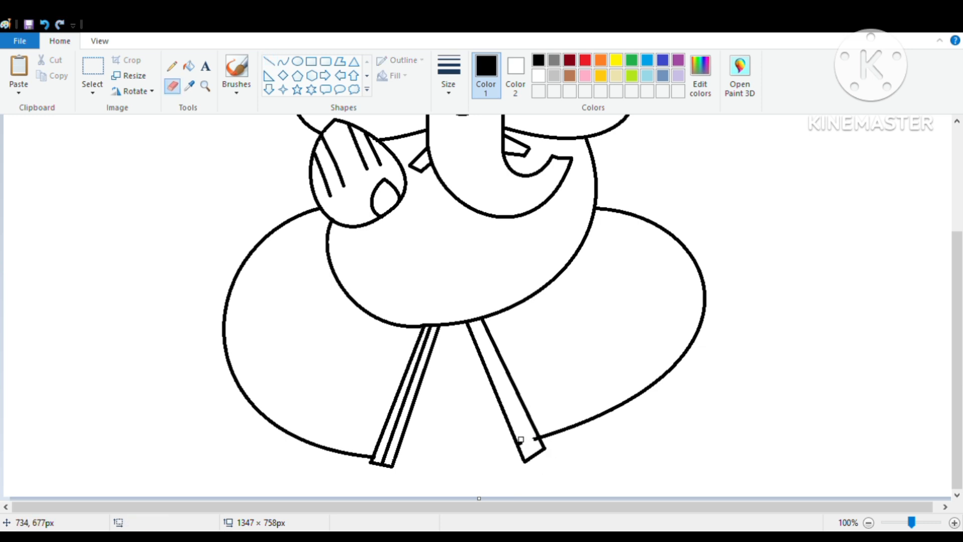
pyautogui.moveTo(504, 341); pyautogui.dragTo(540, 458)
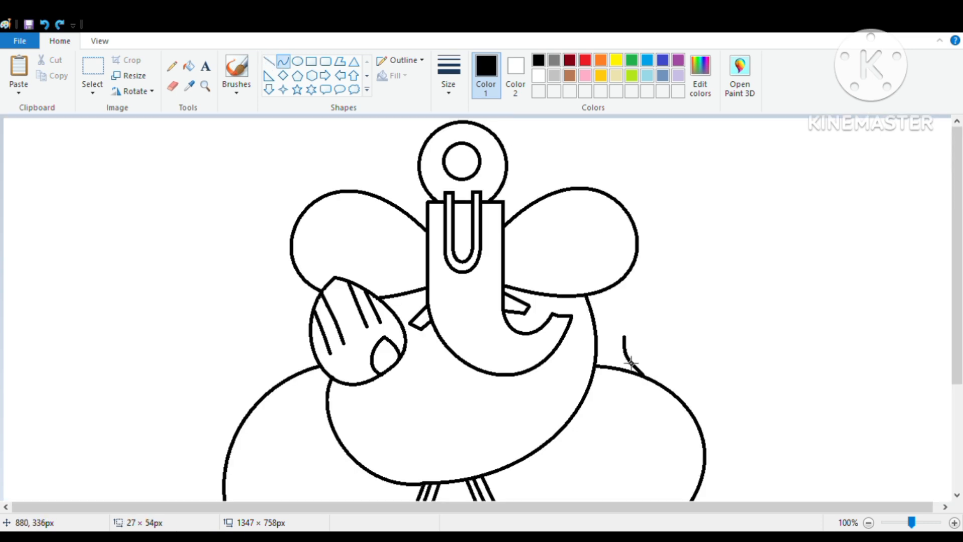
# - Draw a small bowl holding a pointed sweet on the right leg's upper edge using curves
pyautogui.moveTo(637, 378); pyautogui.dragTo(620, 365)
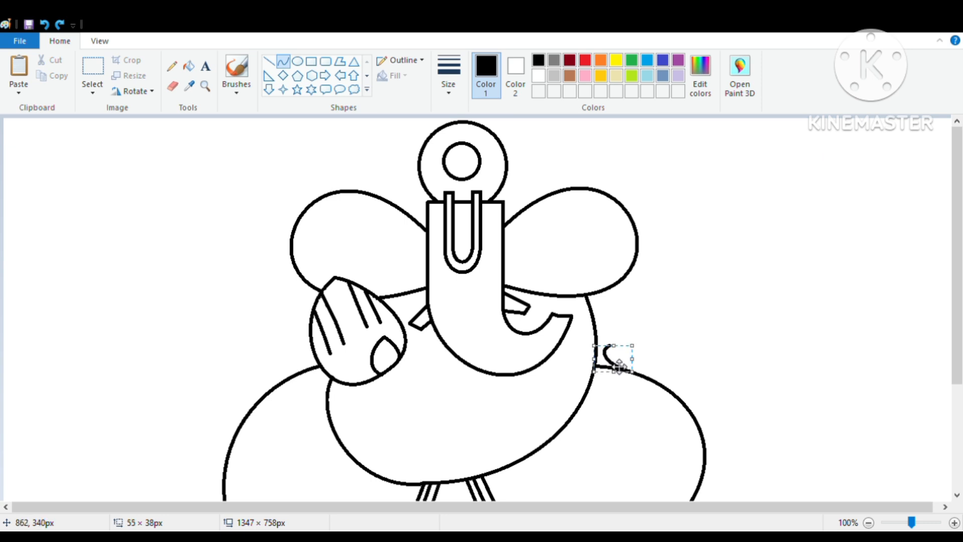
pyautogui.moveTo(620, 364); pyautogui.dragTo(663, 366)
pyautogui.click(683, 365)
pyautogui.moveTo(608, 347)
pyautogui.mouseDown()
pyautogui.moveTo(684, 383)
pyautogui.moveTo(632, 351)
pyautogui.moveTo(672, 355)
pyautogui.moveTo(637, 327)
pyautogui.moveTo(640, 317)
pyautogui.moveTo(624, 346)
pyautogui.moveTo(659, 352)
pyautogui.moveTo(670, 339)
pyautogui.mouseUp()
pyautogui.click(654, 360)
pyautogui.click(641, 352)
pyautogui.click(673, 351)
pyautogui.click(661, 339)
pyautogui.click(656, 351)
pyautogui.click(702, 382)
# - Draw the left and right feet with rounded toes on the inner sides of the two leg bands
pyautogui.moveTo(410, 446)
pyautogui.mouseDown()
pyautogui.moveTo(451, 437)
pyautogui.moveTo(455, 463)
pyautogui.moveTo(458, 447)
pyautogui.mouseUp()
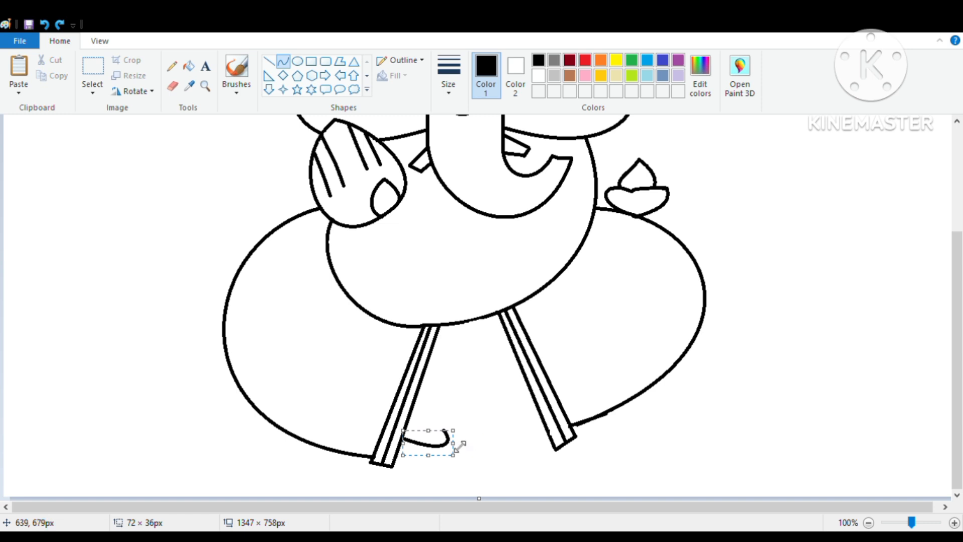
pyautogui.moveTo(438, 331)
pyautogui.mouseDown()
pyautogui.moveTo(468, 377)
pyautogui.moveTo(464, 370)
pyautogui.moveTo(493, 364)
pyautogui.moveTo(491, 395)
pyautogui.moveTo(469, 398)
pyautogui.moveTo(477, 394)
pyautogui.moveTo(475, 408)
pyautogui.moveTo(452, 437)
pyautogui.moveTo(450, 418)
pyautogui.moveTo(480, 413)
pyautogui.moveTo(471, 428)
pyautogui.moveTo(436, 440)
pyautogui.moveTo(442, 429)
pyautogui.moveTo(475, 432)
pyautogui.moveTo(471, 455)
pyautogui.mouseUp()
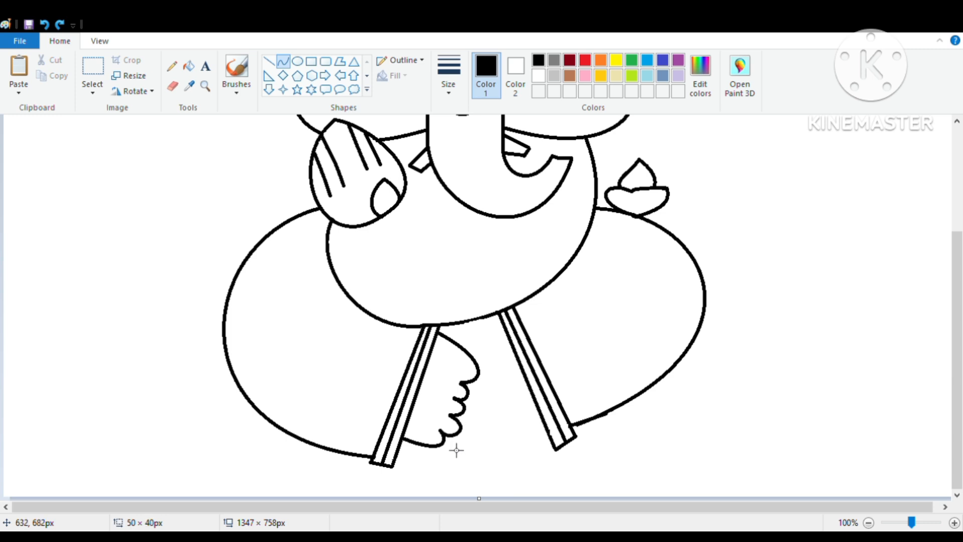
pyautogui.moveTo(474, 321)
pyautogui.mouseDown()
pyautogui.moveTo(496, 362)
pyautogui.moveTo(462, 359)
pyautogui.moveTo(479, 365)
pyautogui.moveTo(464, 373)
pyautogui.moveTo(492, 353)
pyautogui.moveTo(512, 383)
pyautogui.moveTo(490, 371)
pyautogui.moveTo(498, 396)
pyautogui.moveTo(512, 387)
pyautogui.moveTo(521, 409)
pyautogui.mouseUp()
pyautogui.click(516, 430)
pyautogui.moveTo(510, 394)
pyautogui.mouseDown()
pyautogui.moveTo(503, 392)
pyautogui.moveTo(507, 408)
pyautogui.moveTo(495, 409)
pyautogui.moveTo(497, 401)
pyautogui.moveTo(524, 423)
pyautogui.moveTo(511, 411)
pyautogui.moveTo(512, 423)
pyautogui.moveTo(501, 426)
pyautogui.moveTo(503, 418)
pyautogui.mouseUp()
pyautogui.click(526, 434)
pyautogui.moveTo(519, 407); pyautogui.dragTo(510, 436)
pyautogui.click(533, 447)
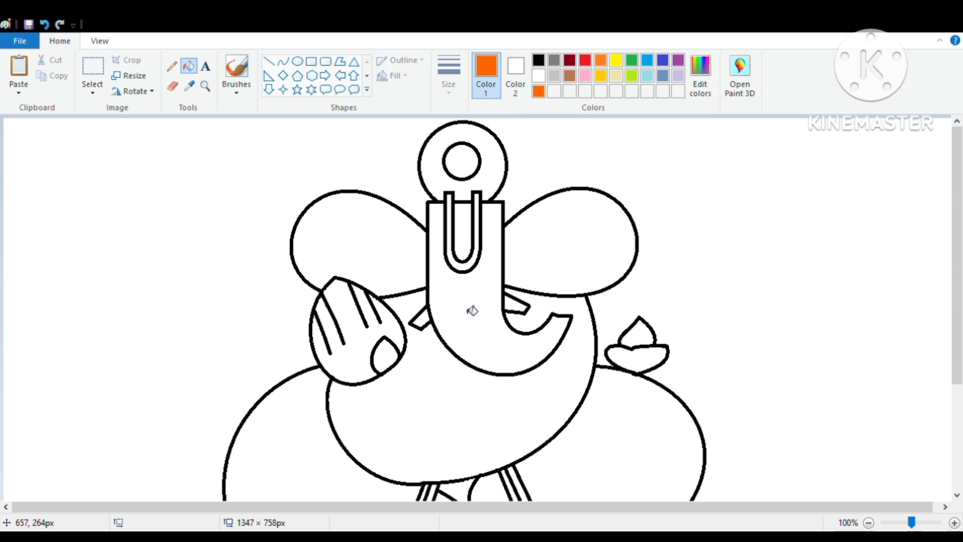
# - Fill the trunk, the area inside the forehead mark and both ears with orange
pyautogui.click(471, 309)
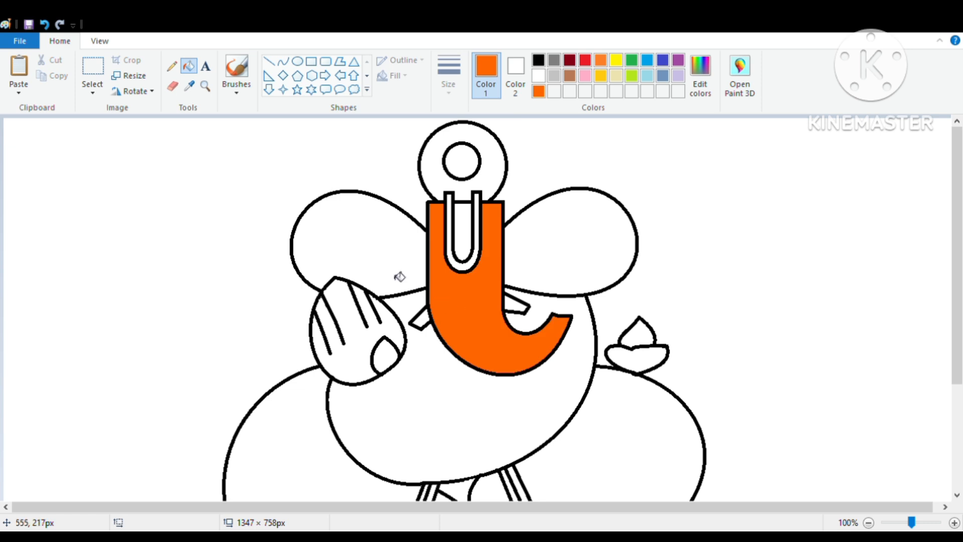
pyautogui.click(396, 274)
pyautogui.click(462, 241)
pyautogui.click(572, 240)
# - Fill the hand with khaki yellow and its thumb shape with light orange
pyautogui.click(554, 91)
pyautogui.click(358, 342)
pyautogui.click(385, 357)
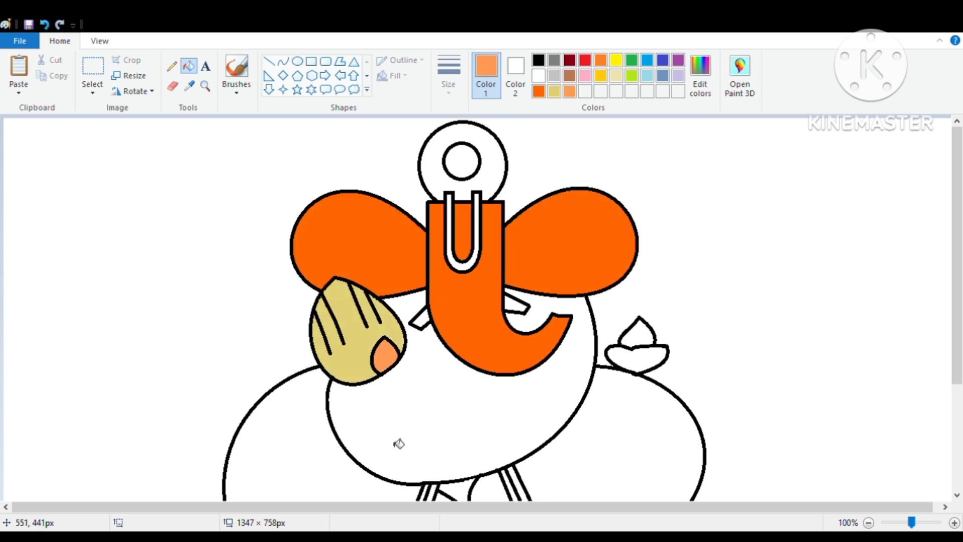
# - Fill the round belly with dark blue and both large leg shapes with golden yellow
pyautogui.click(438, 415)
pyautogui.click(353, 374)
pyautogui.click(592, 357)
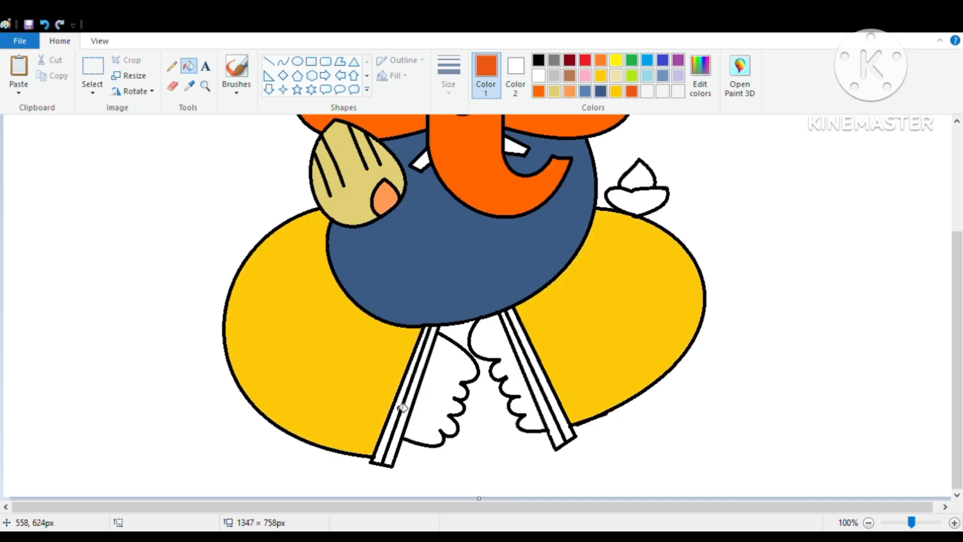
# - Fill the narrow double stripes of both leg bands with red-orange
pyautogui.click(400, 401)
pyautogui.click(412, 404)
pyautogui.click(534, 381)
pyautogui.click(545, 380)
# - Fill the small bowl with dark khaki and the pointed sweet in it with bright yellow
pyautogui.click(621, 204)
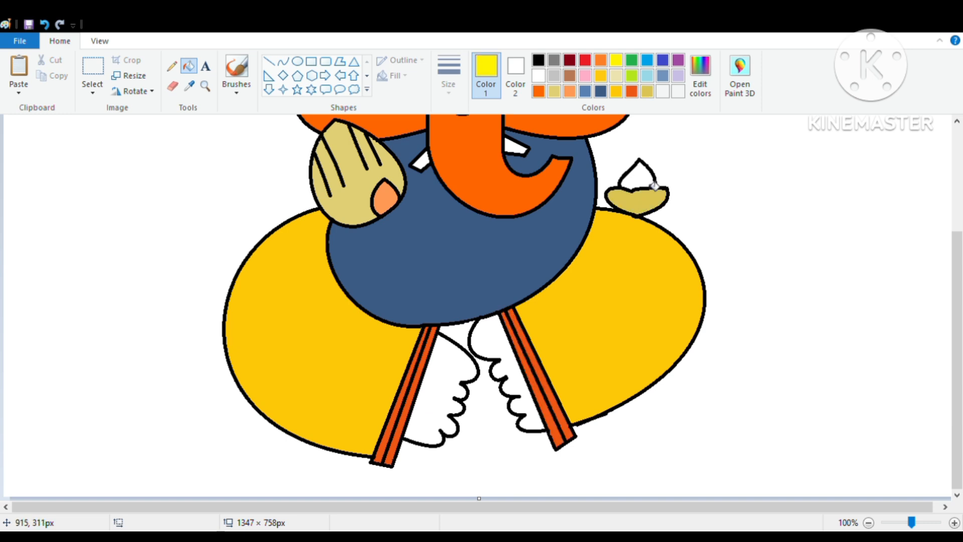
pyautogui.click(623, 173)
# - Fill both feet with khaki, and colour the round crown dark green with a golden-yellow inner circle
pyautogui.click(449, 409)
pyautogui.click(492, 350)
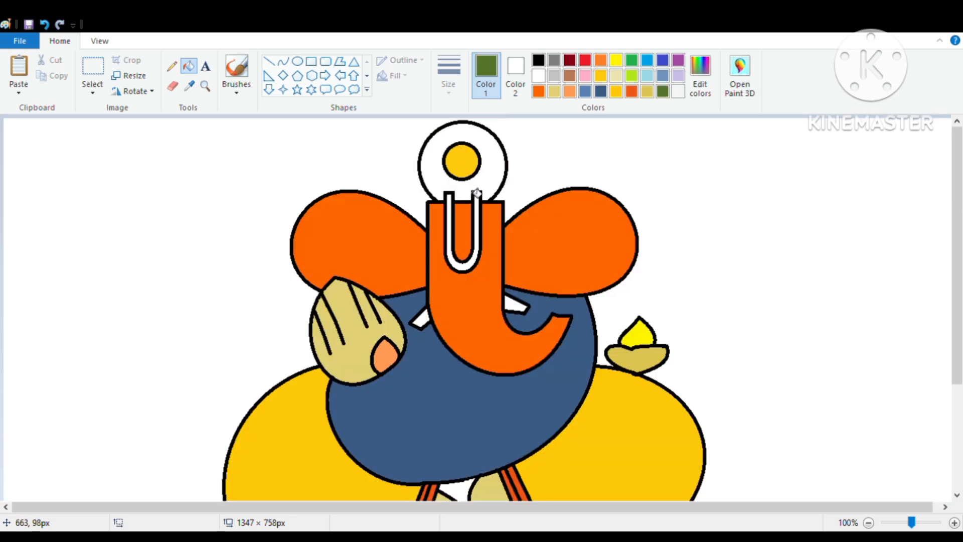
pyautogui.click(428, 162)
pyautogui.moveTo(911, 523); pyautogui.dragTo(896, 523)
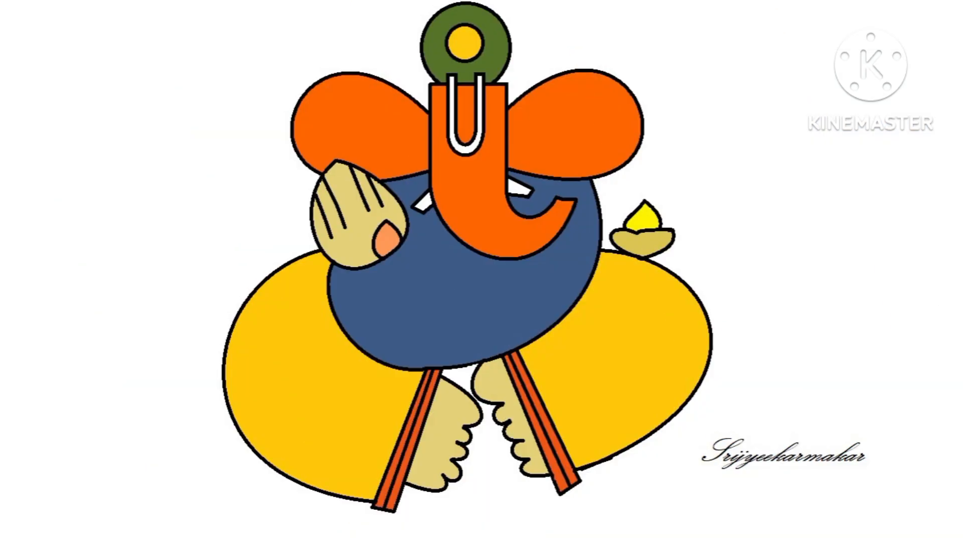